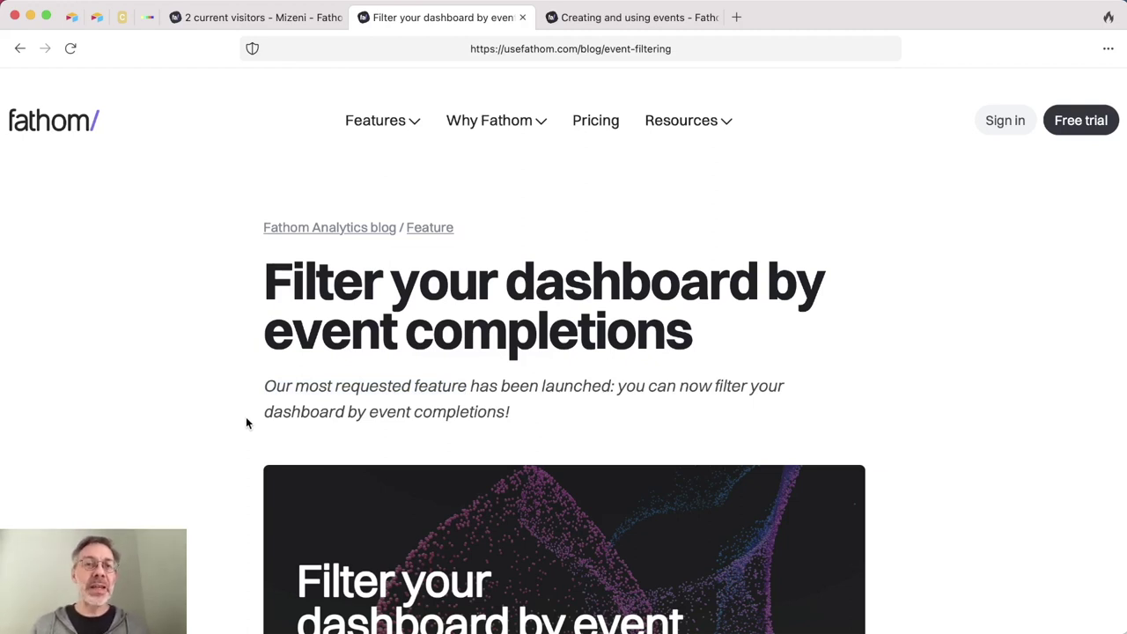
- Highlight the event-filtering announcement's opening sentence and scroll further down the blog post
drag(261, 392, 467, 390)
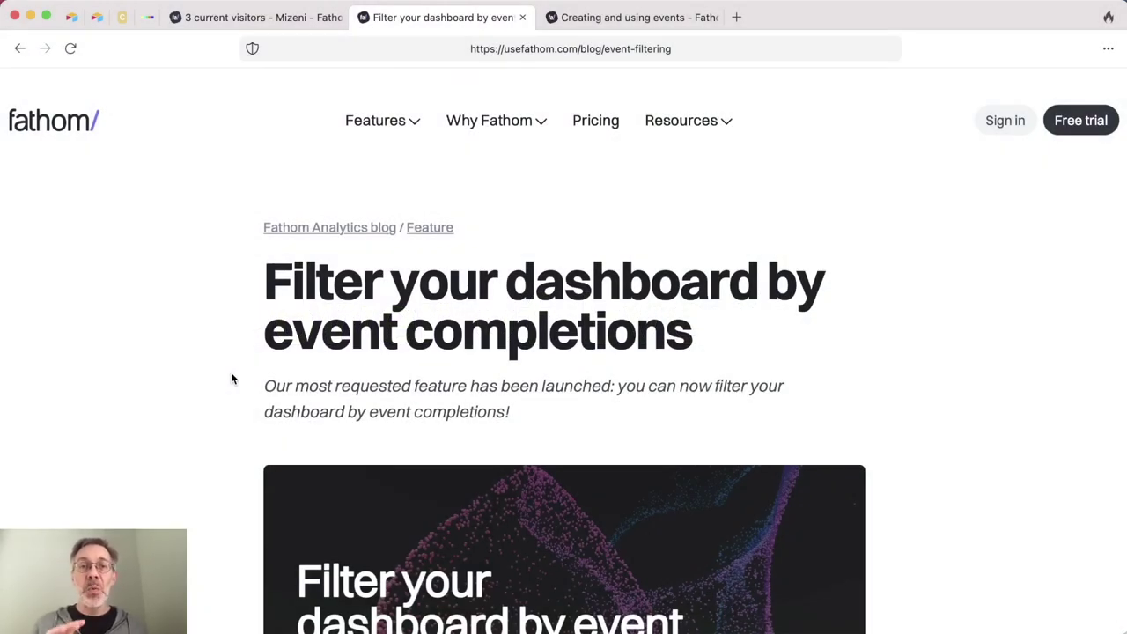
scroll(232, 379, down, 10)
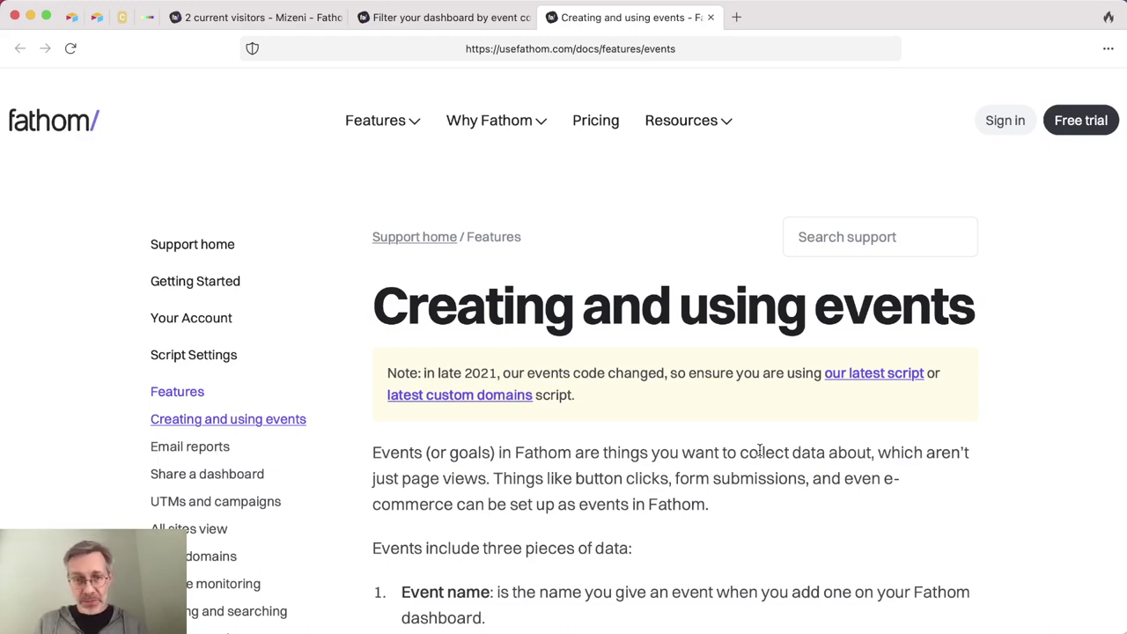
- Scroll down and back up through the 'Creating and using events' help page
scroll(697, 468, down, 5)
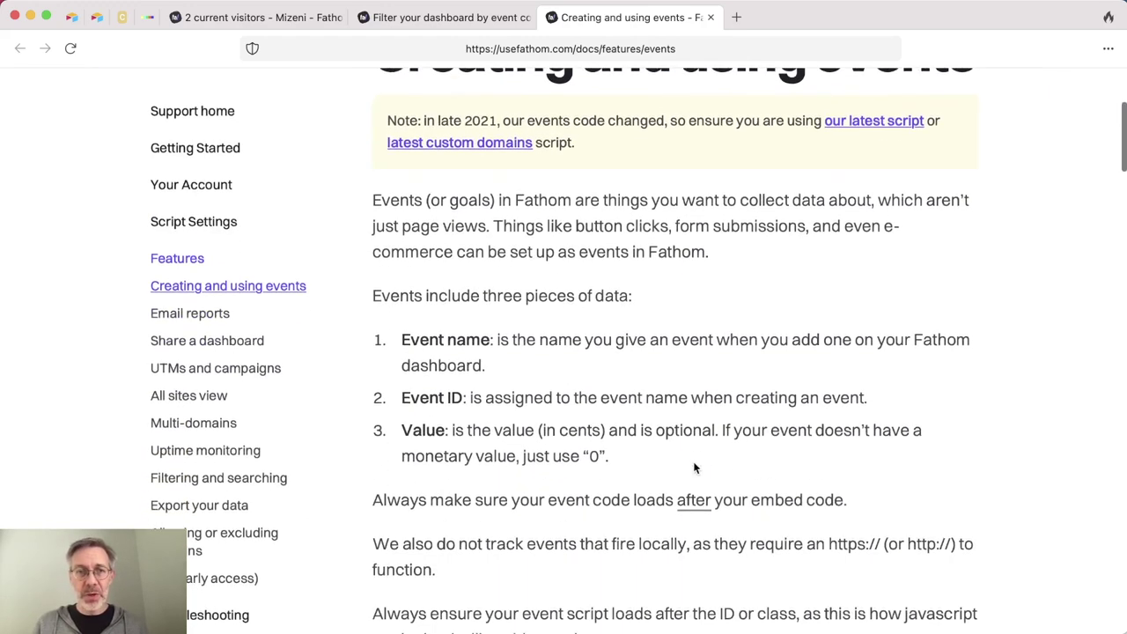
scroll(694, 467, down, 4)
scroll(694, 462, up, 5)
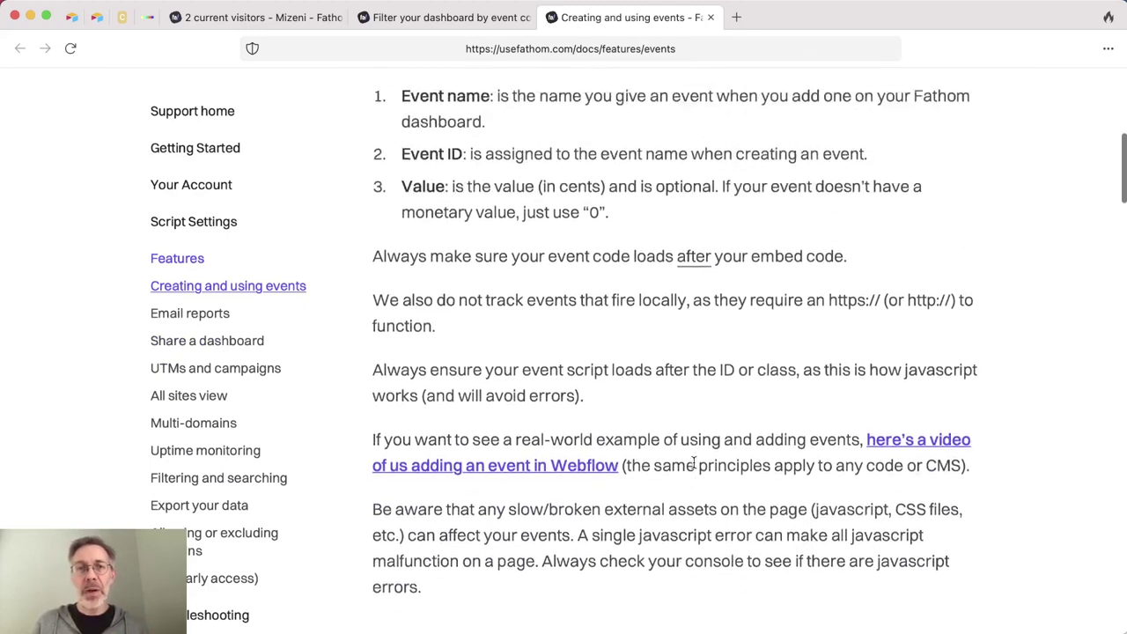
scroll(694, 462, up, 3)
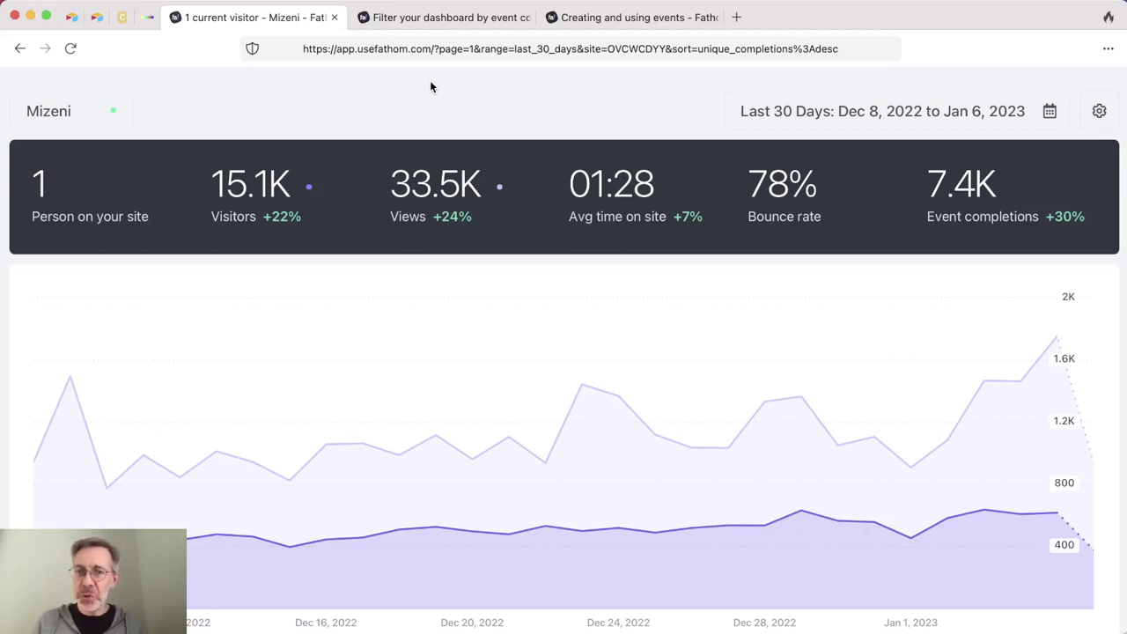
- Search the Events list and filter the dashboard to 'Click: Movement pages > eBay'
scroll(431, 83, down, 10)
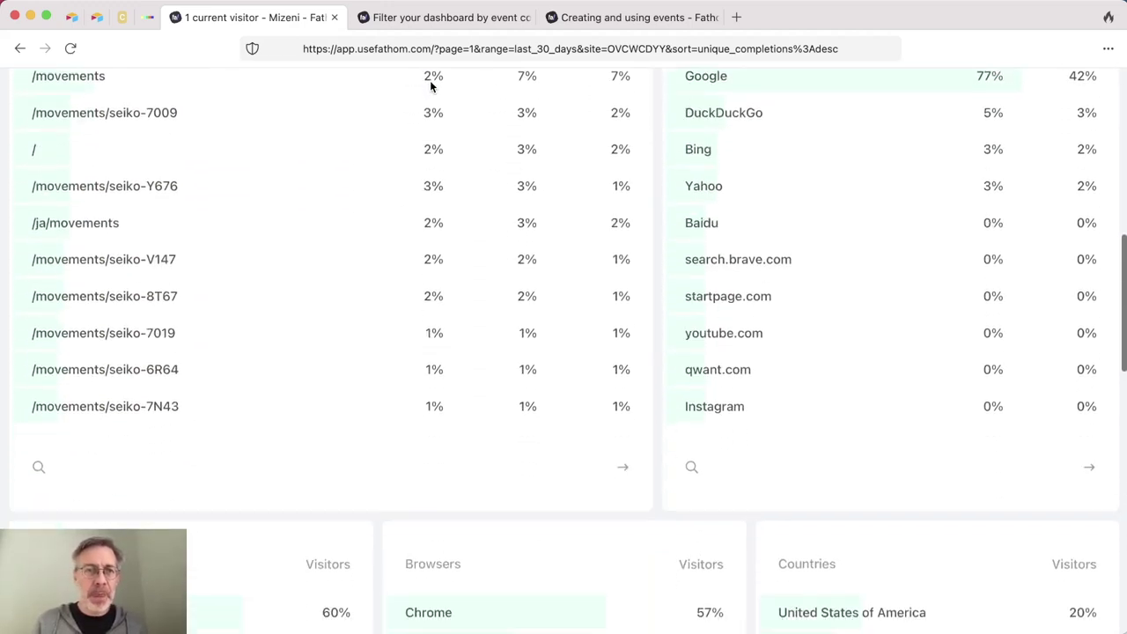
scroll(431, 84, down, 10)
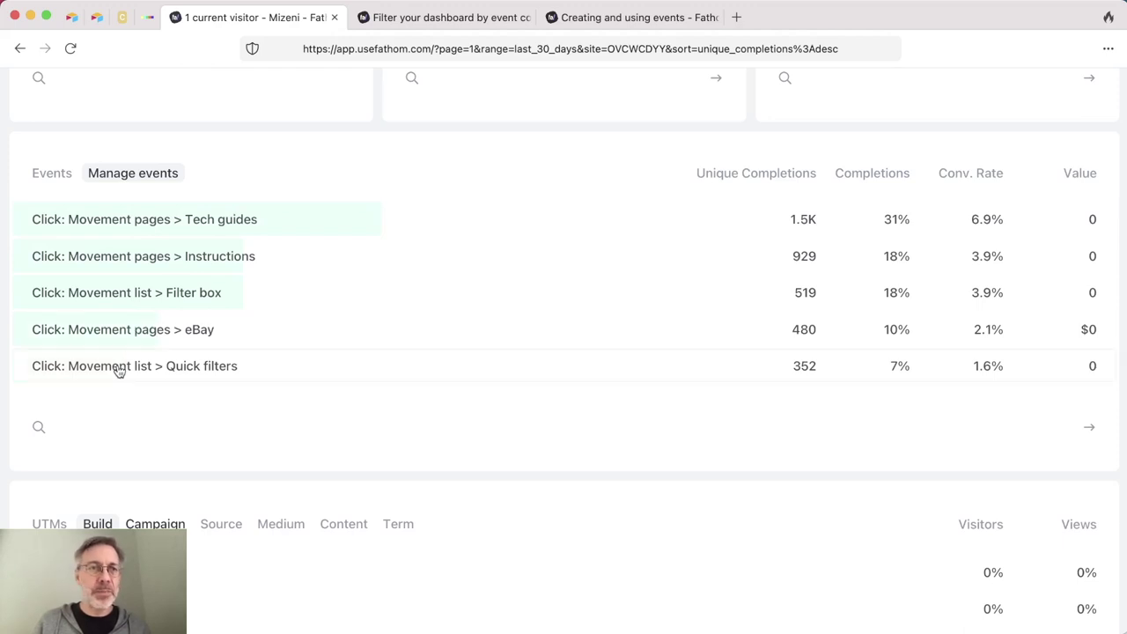
click(38, 430)
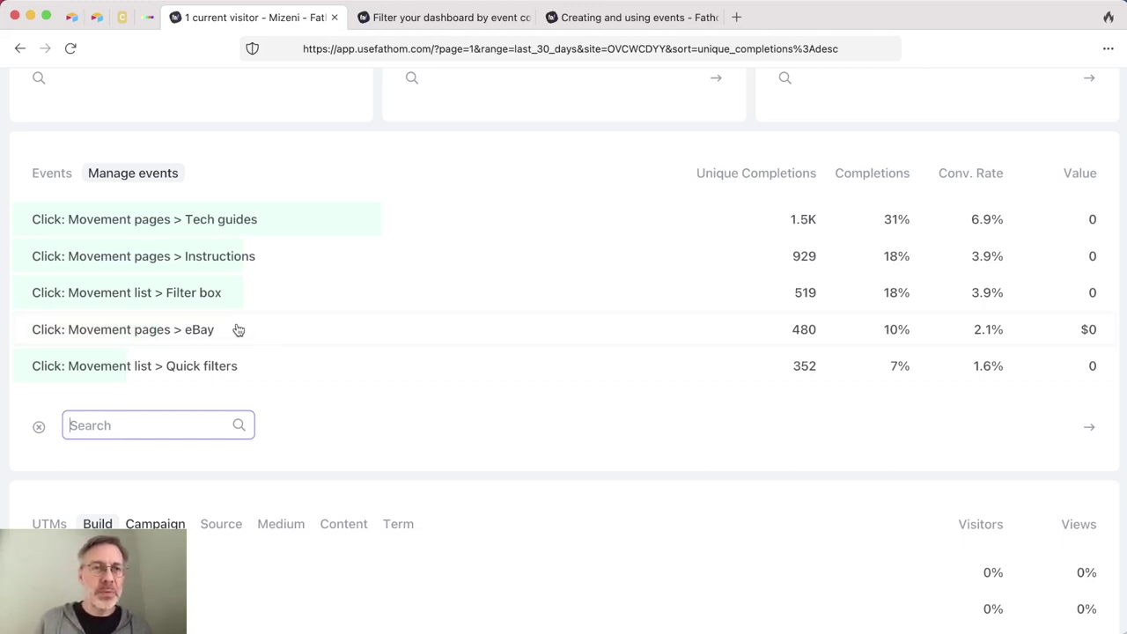
click(141, 328)
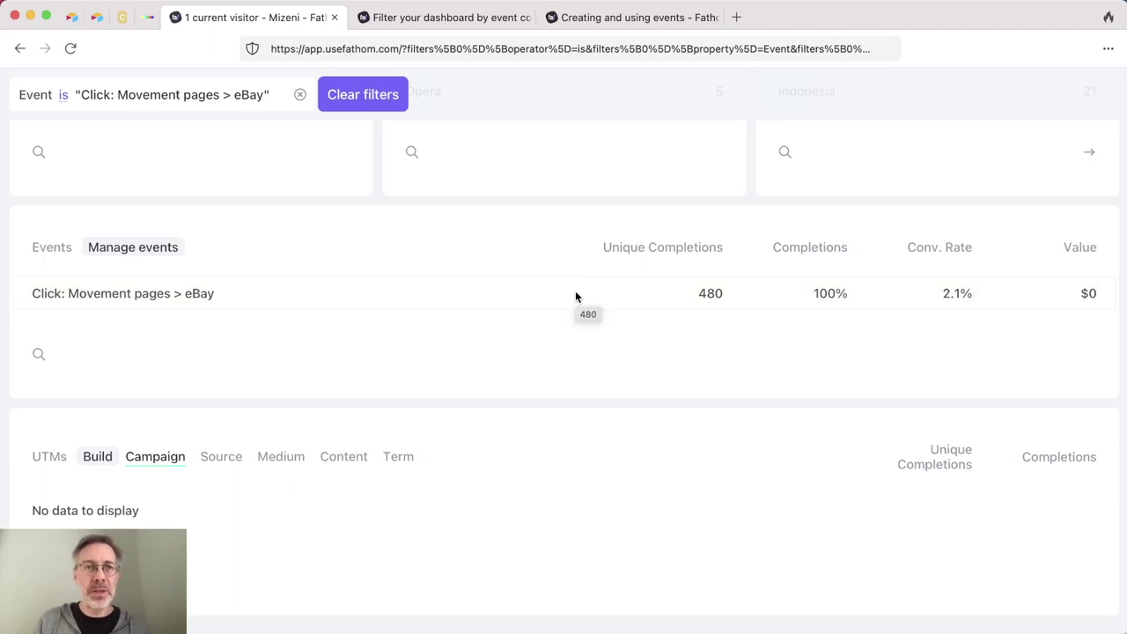
- Scroll up the eBay-filtered dashboard to its 719 completions and daily chart
scroll(574, 294, up, 1)
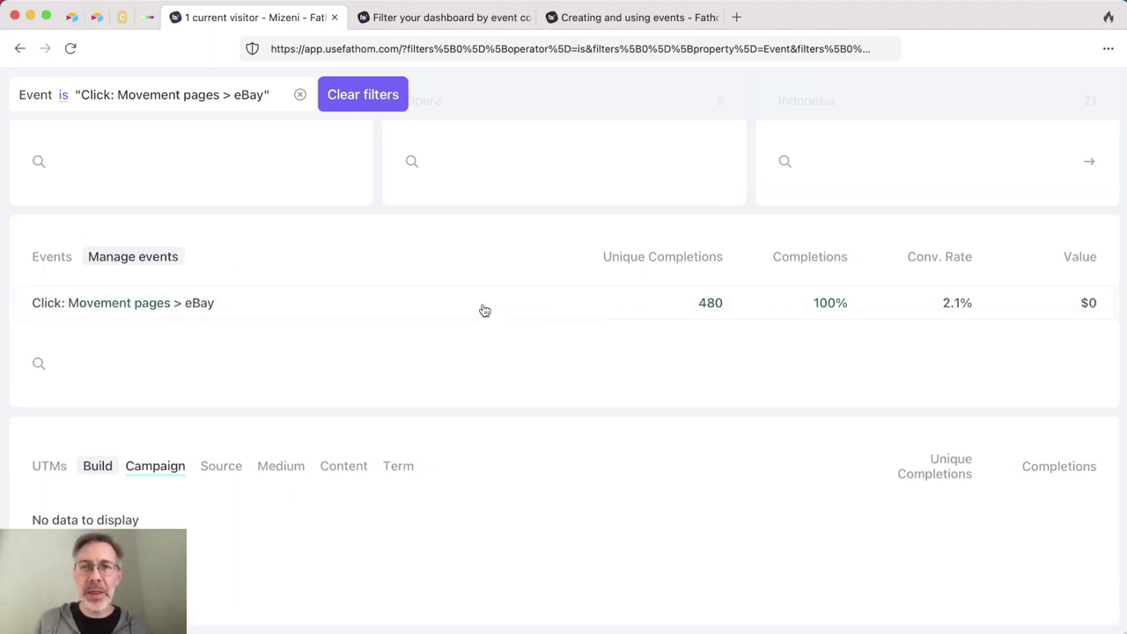
scroll(485, 310, up, 8)
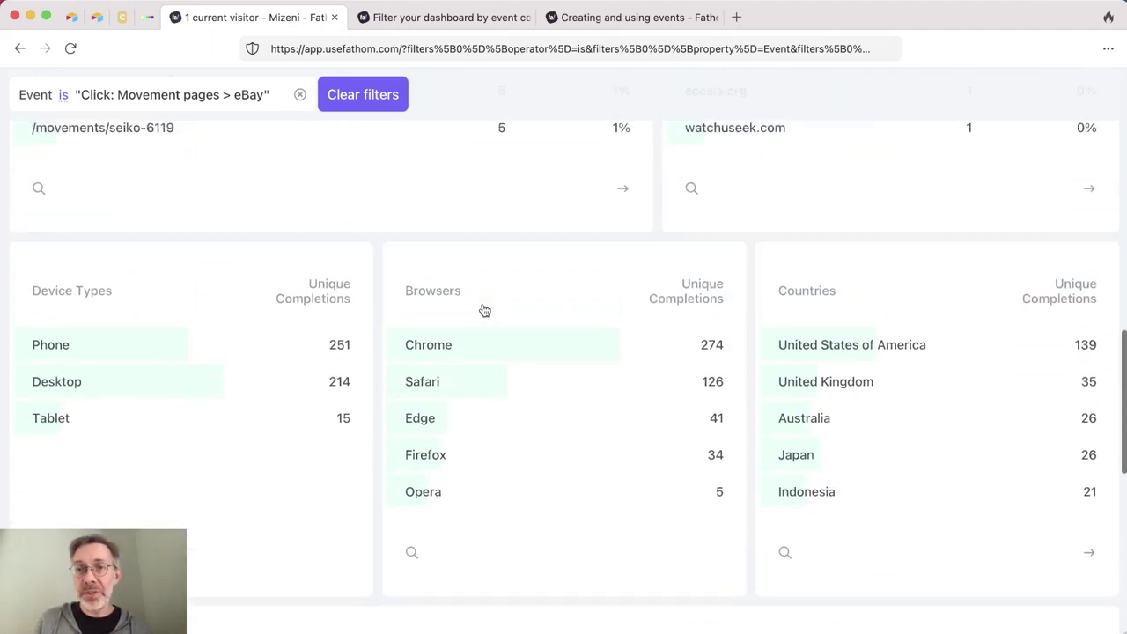
scroll(484, 310, up, 10)
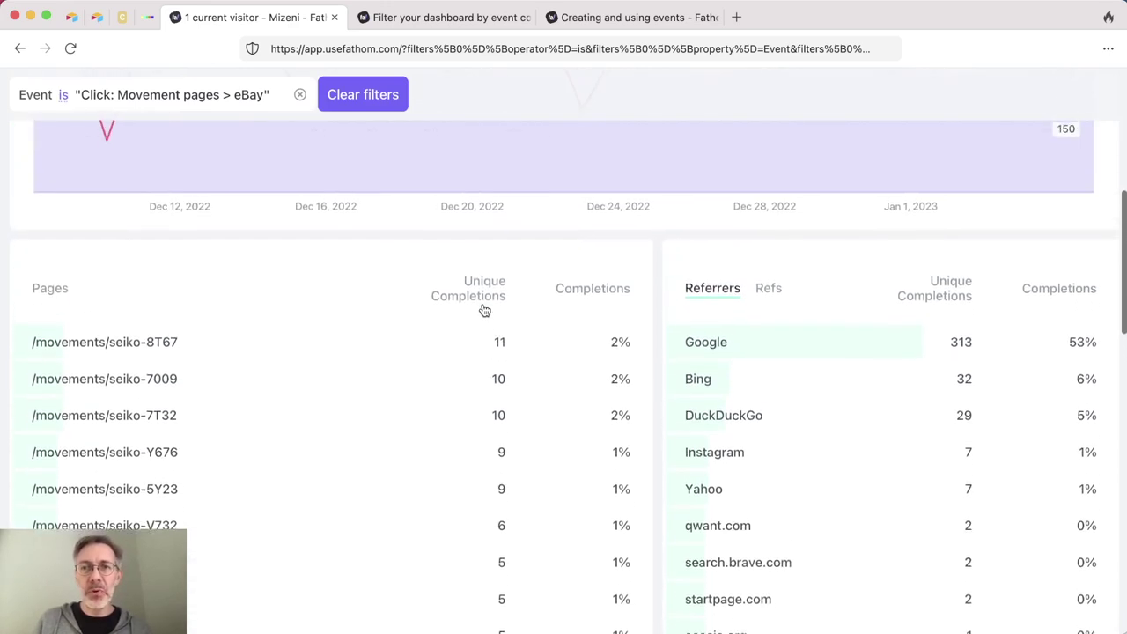
scroll(484, 310, up, 10)
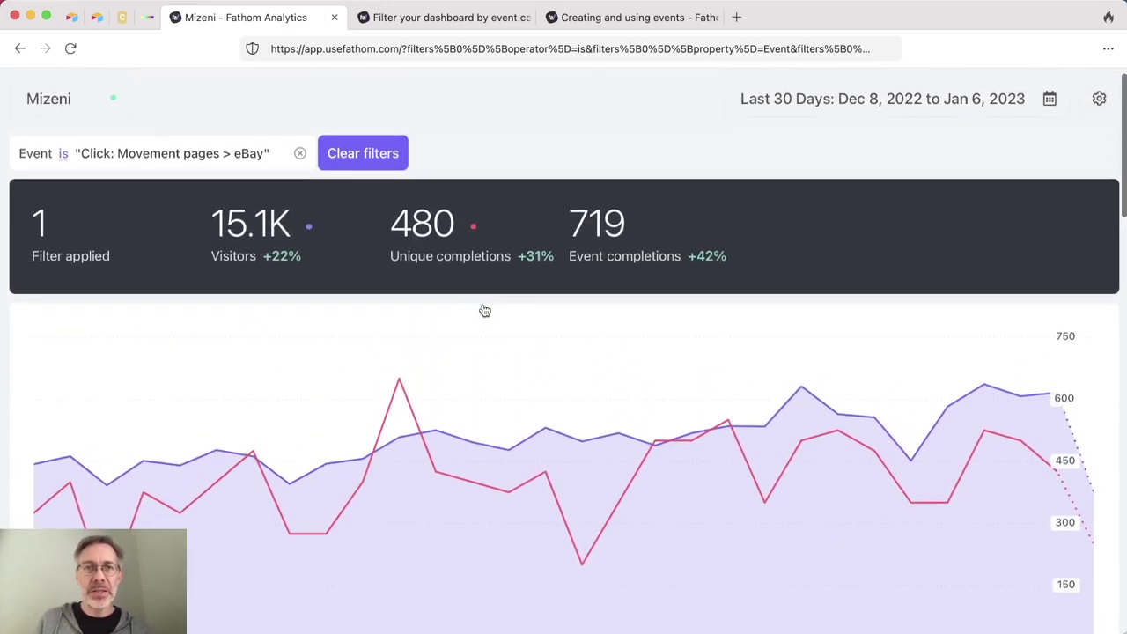
scroll(484, 310, down, 2)
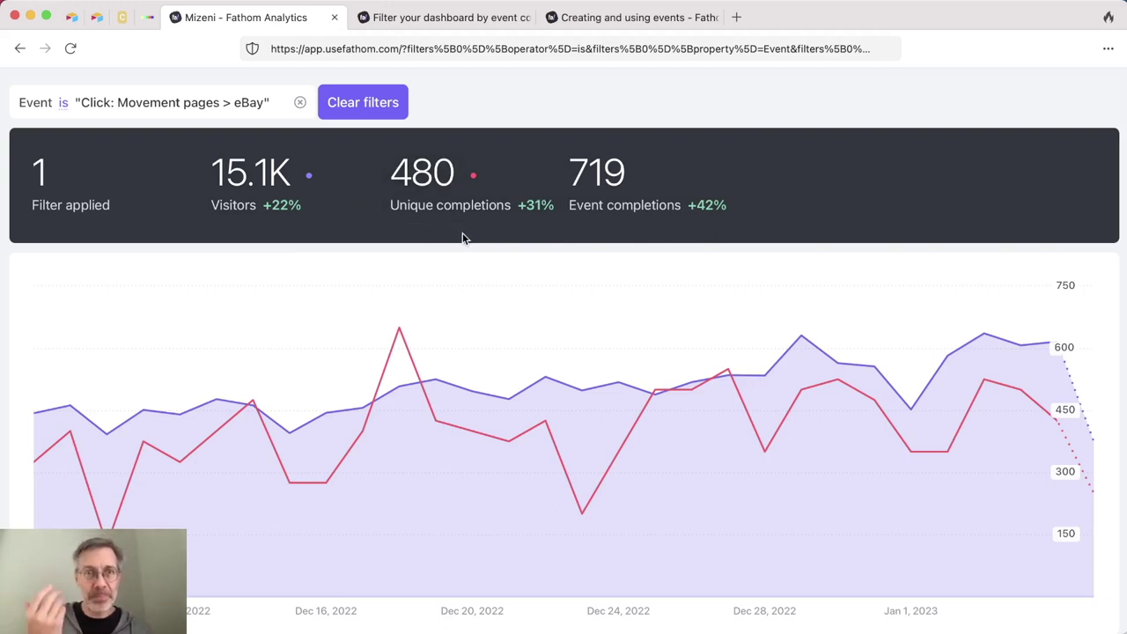
click(652, 185)
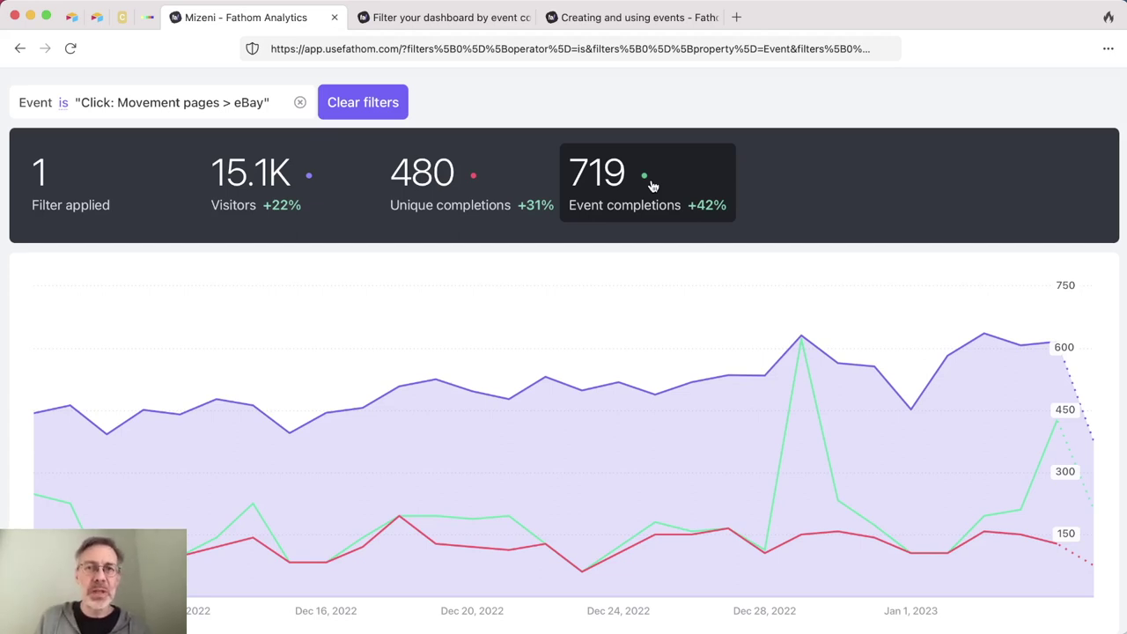
click(687, 167)
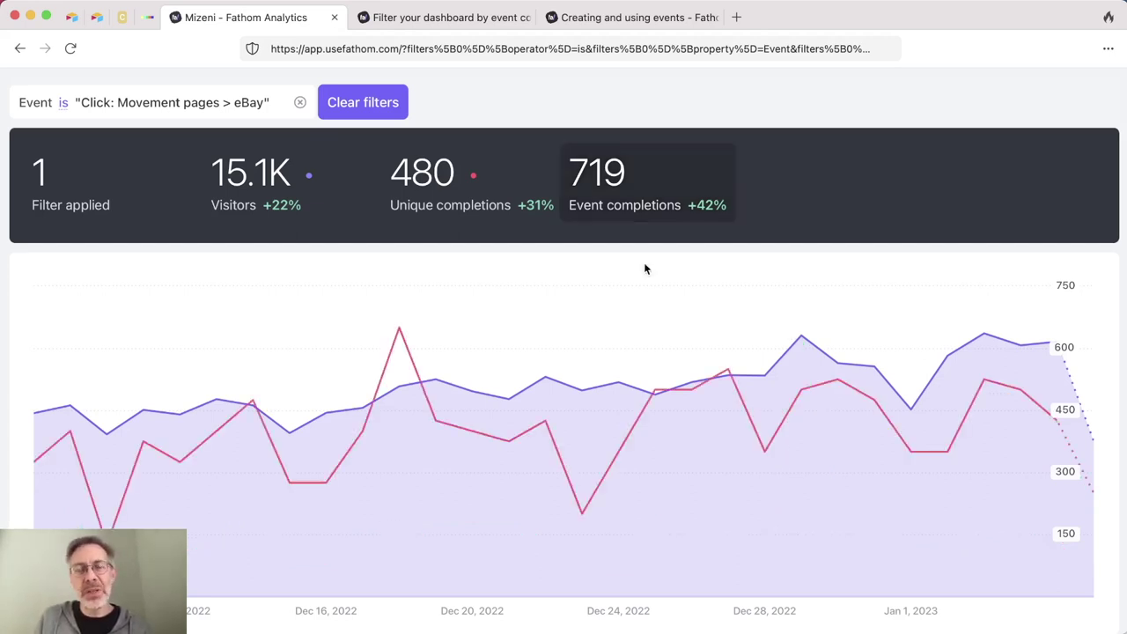
scroll(674, 169, up, 2)
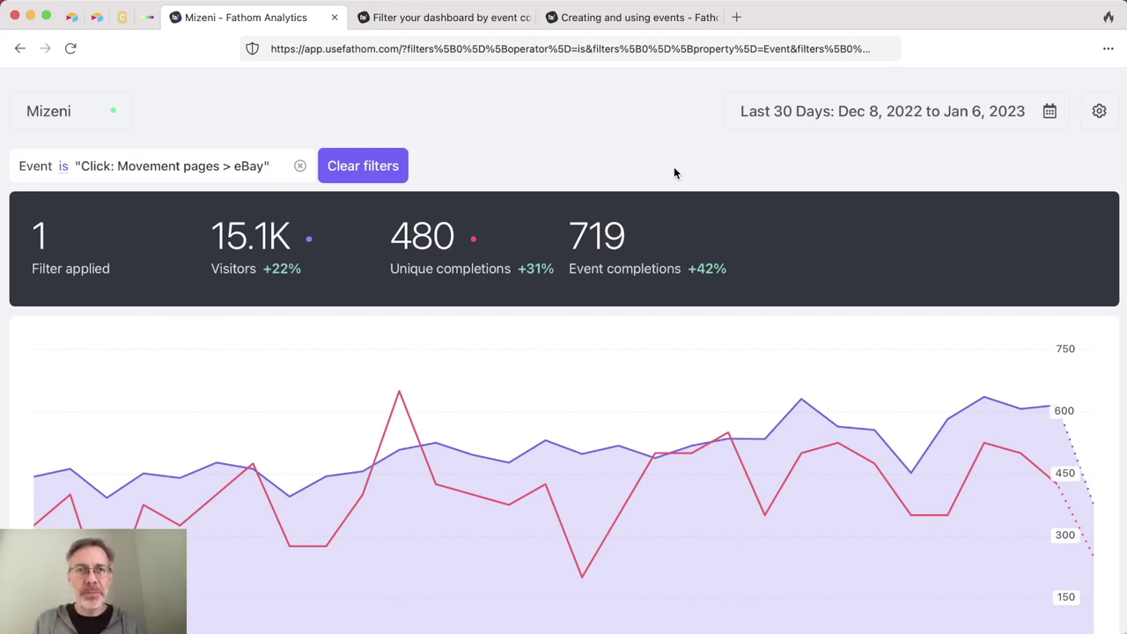
scroll(673, 173, down, 5)
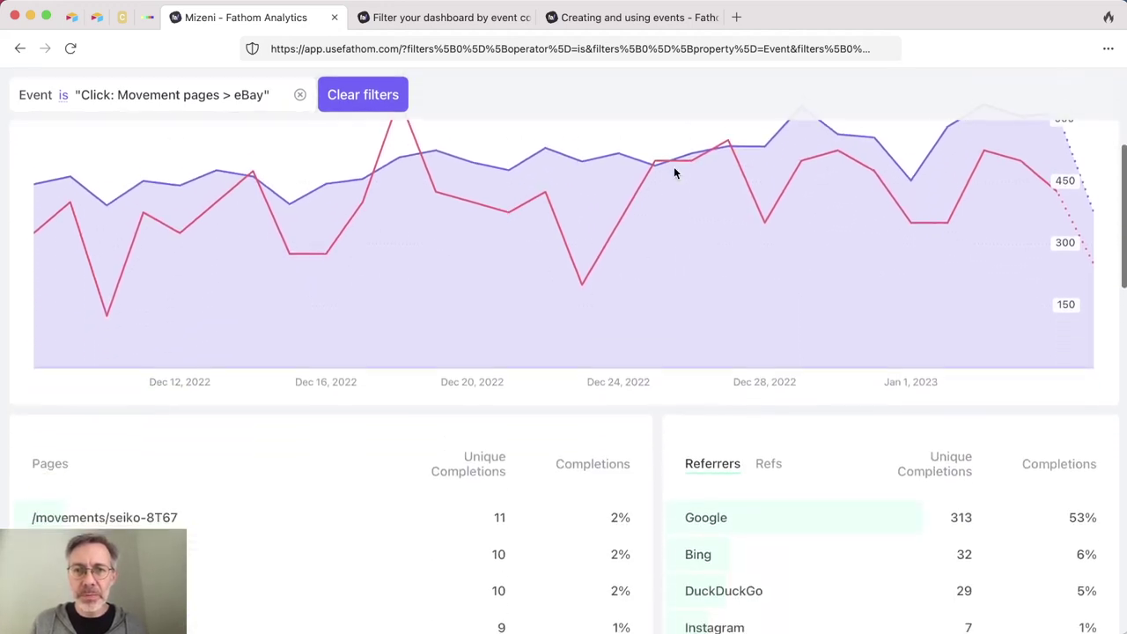
scroll(674, 172, down, 2)
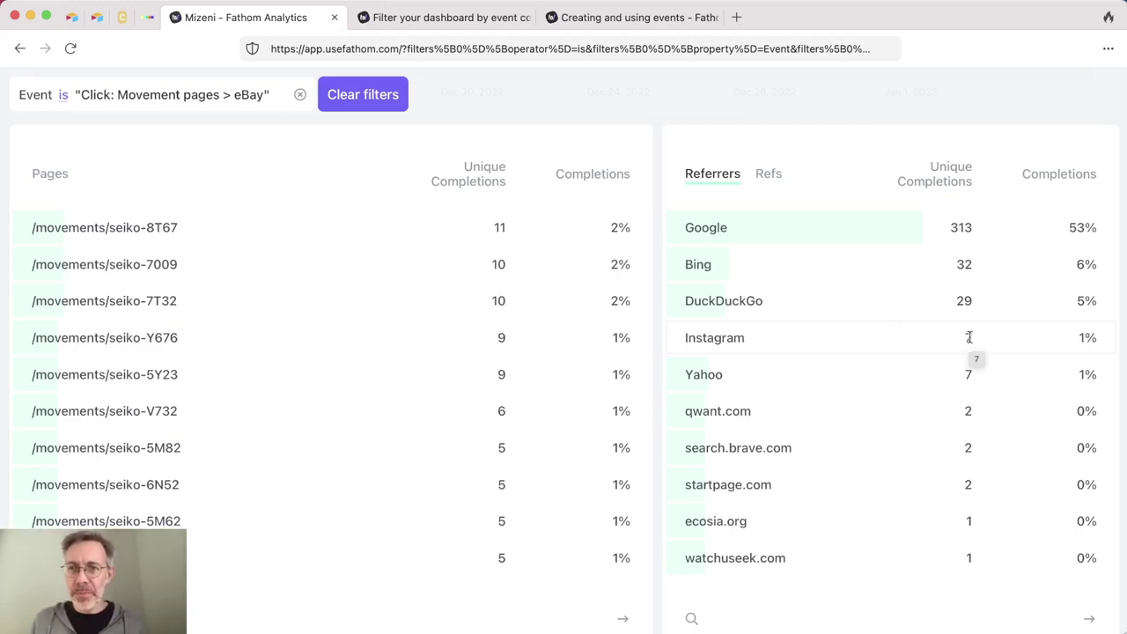
scroll(970, 337, up, 10)
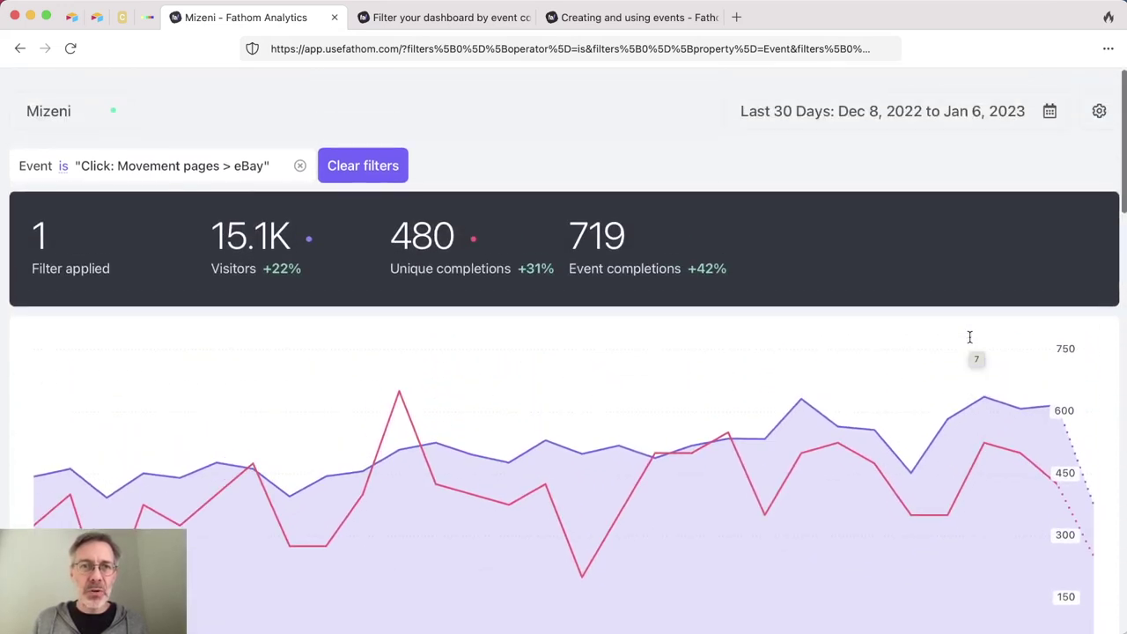
mouse_move(655, 372)
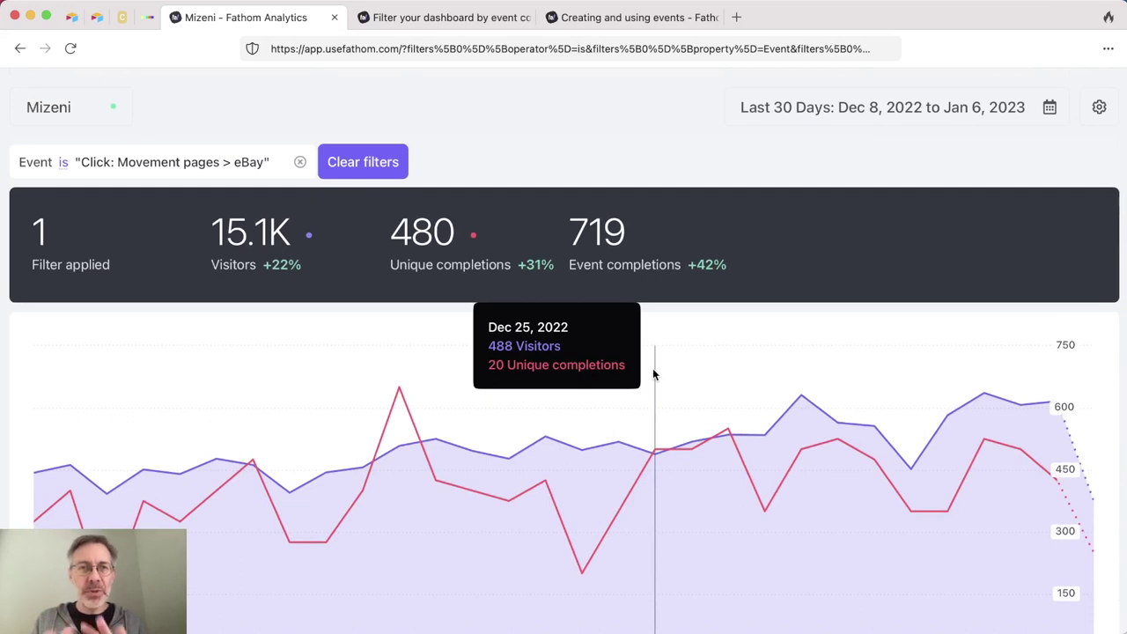
scroll(654, 374, down, 5)
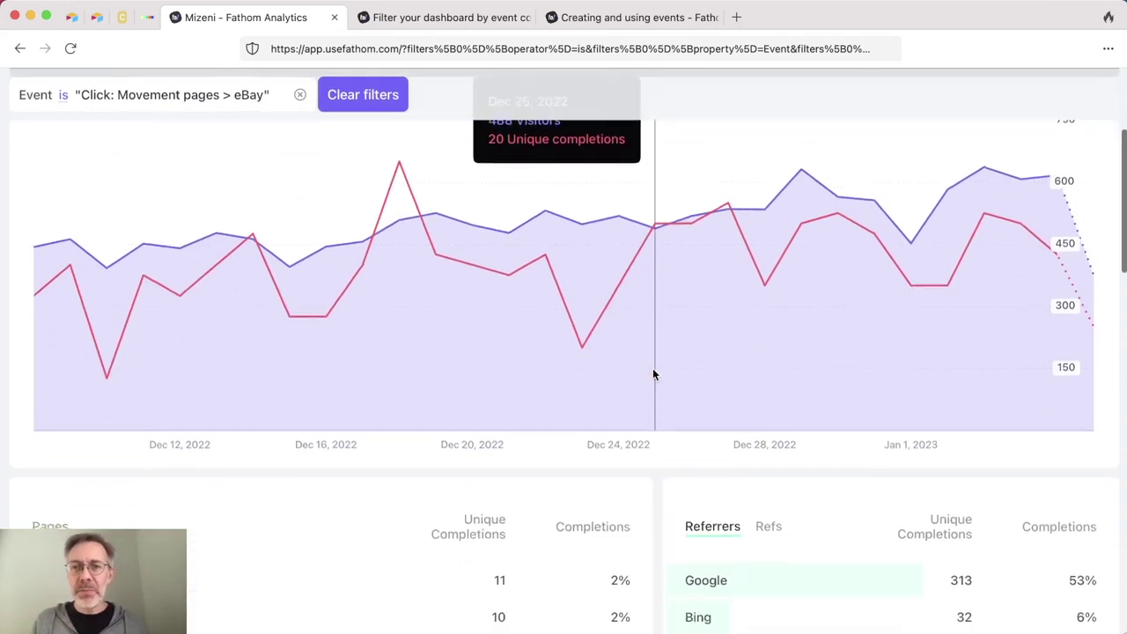
scroll(653, 368, up, 4)
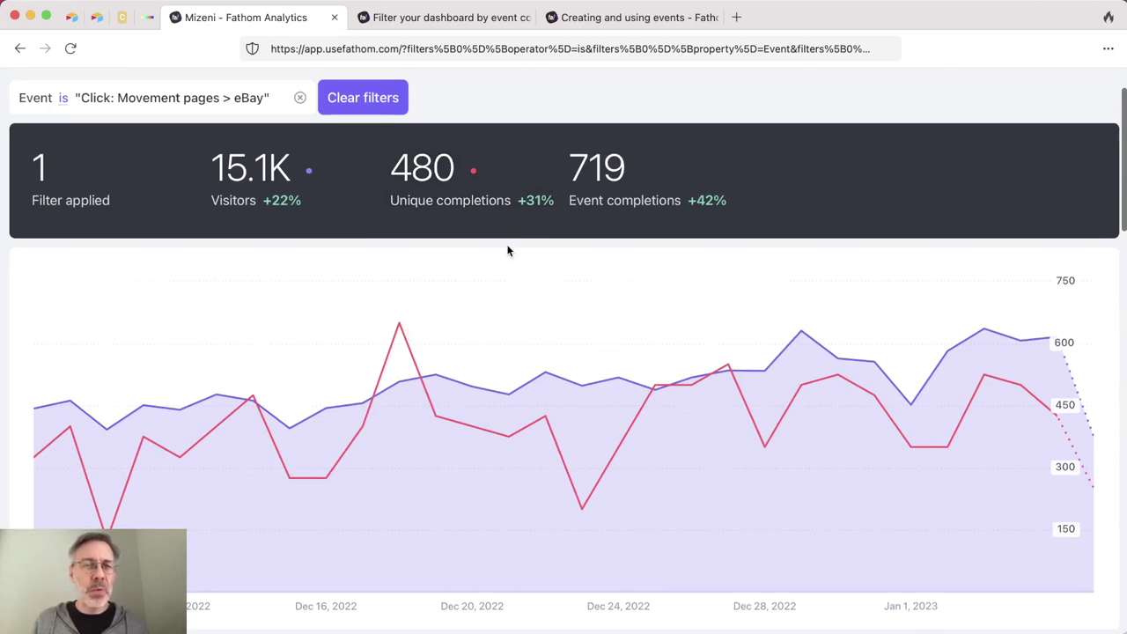
scroll(507, 250, up, 1)
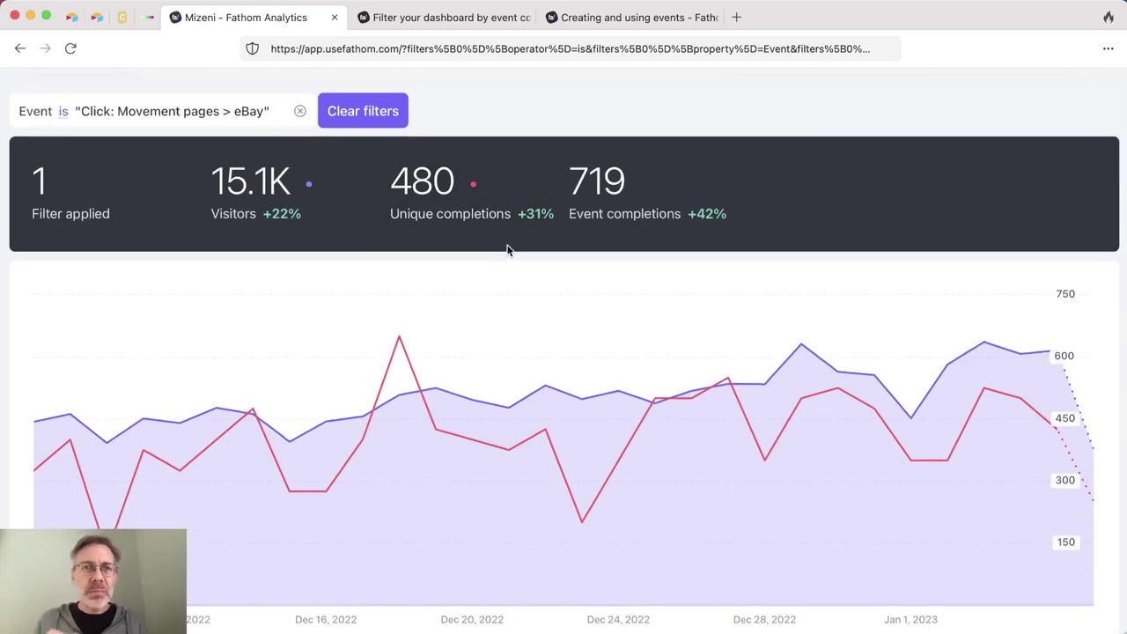
click(378, 110)
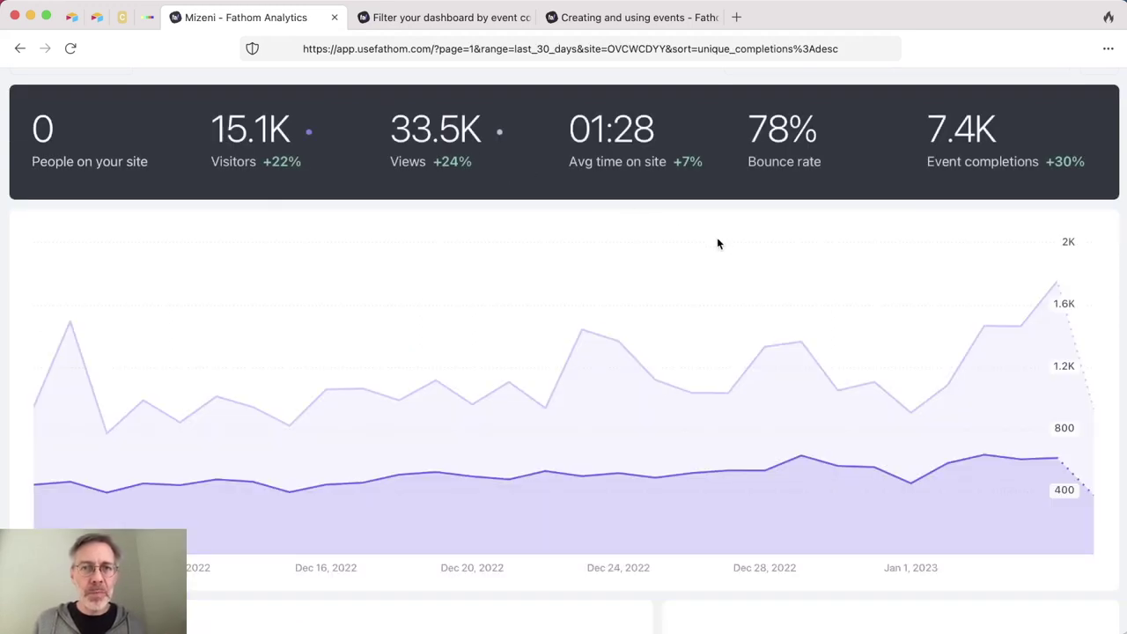
- Review the unfiltered dashboard's 15.1K visitors and Referrers table for Dec 8 – Jan 6
scroll(717, 236, down, 10)
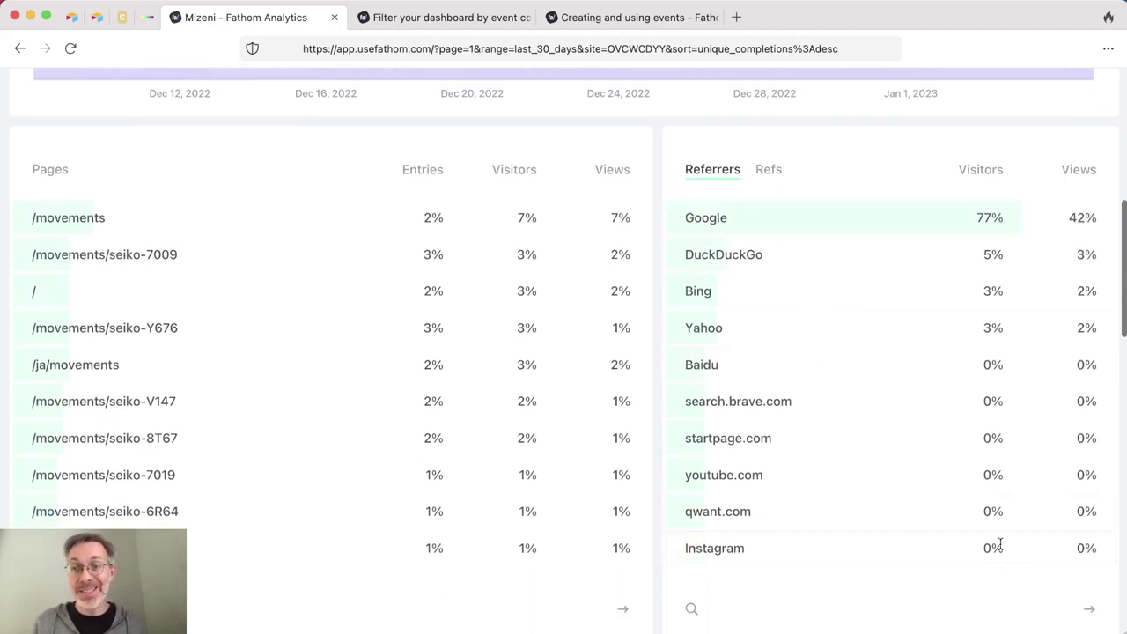
mouse_move(988, 547)
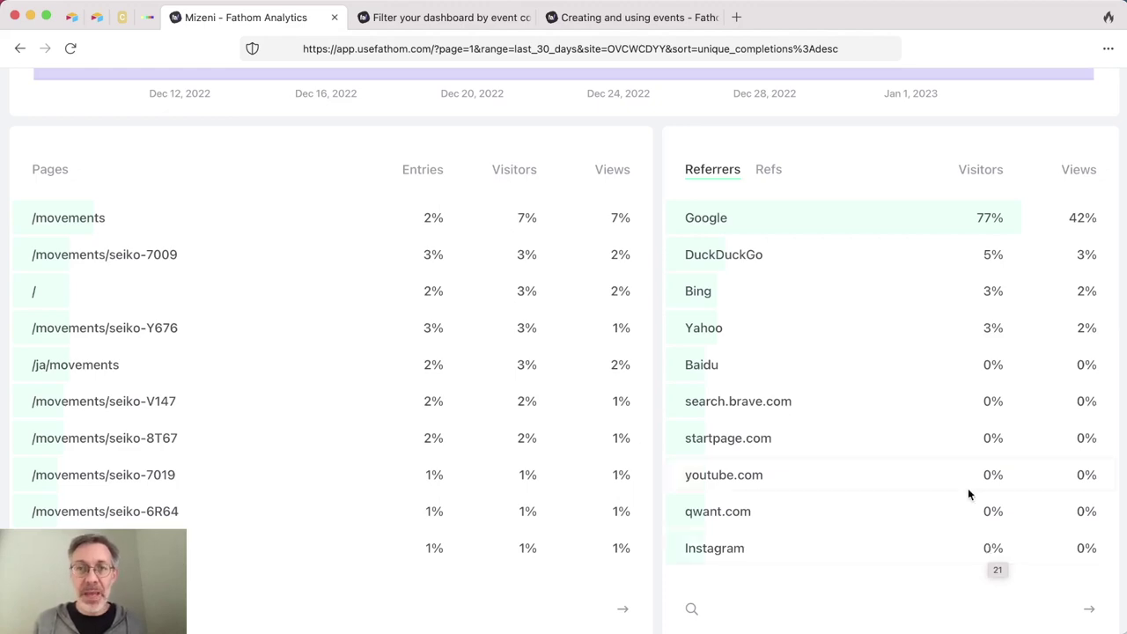
scroll(968, 488, up, 10)
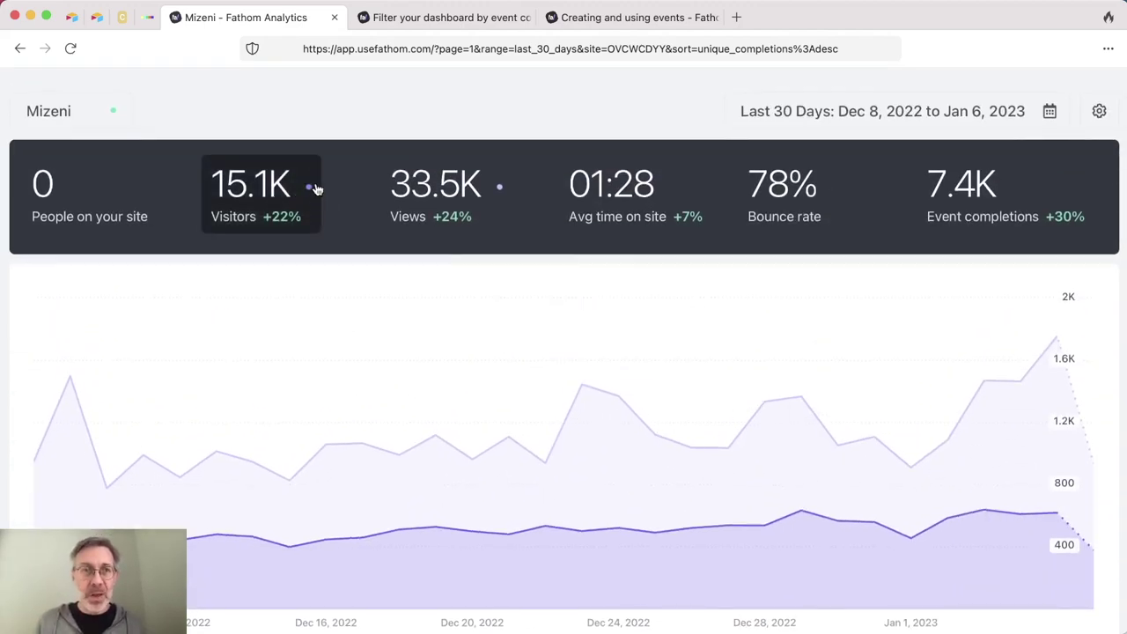
scroll(347, 150, down, 3)
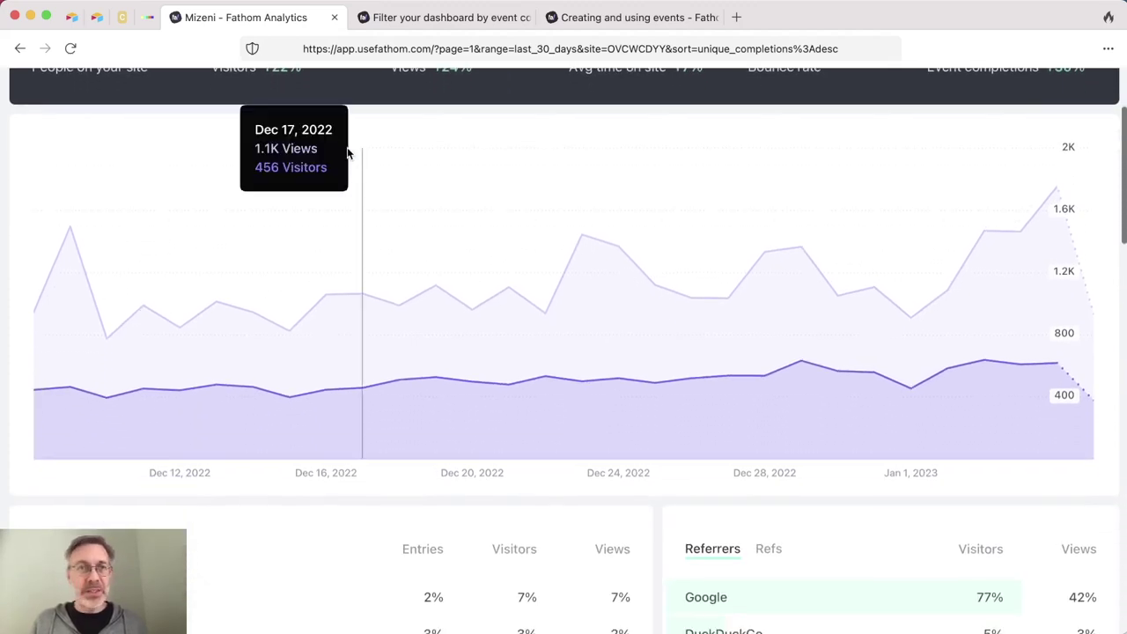
scroll(347, 147, up, 3)
scroll(347, 153, up, 1)
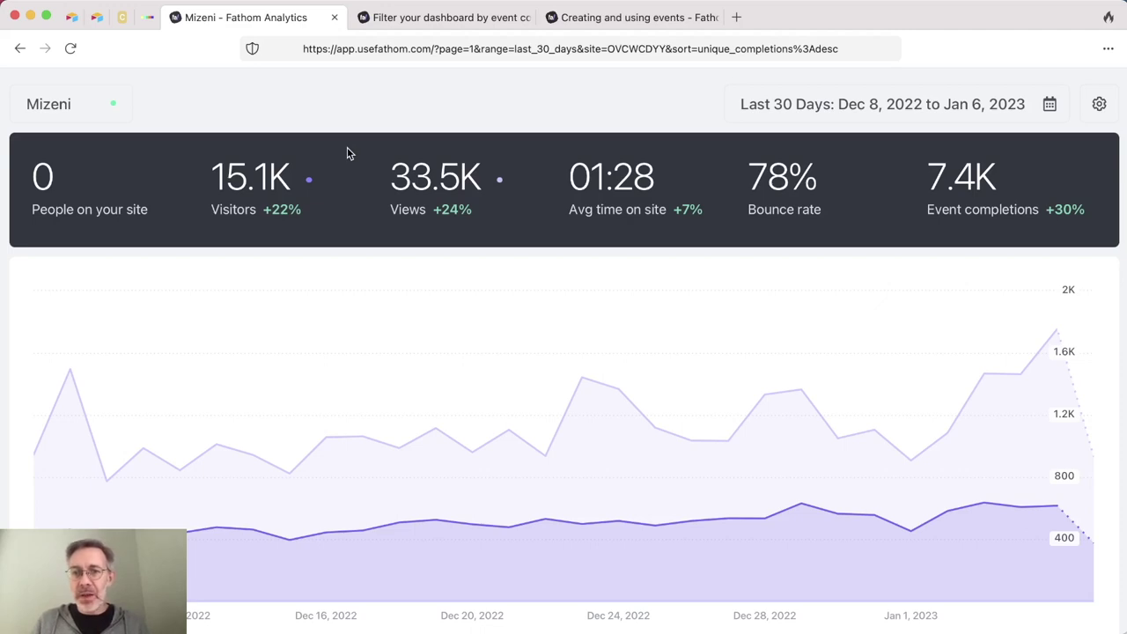
- Filter the dashboard again by the 'Click: Movement pages > eBay' row in Events
scroll(347, 150, down, 8)
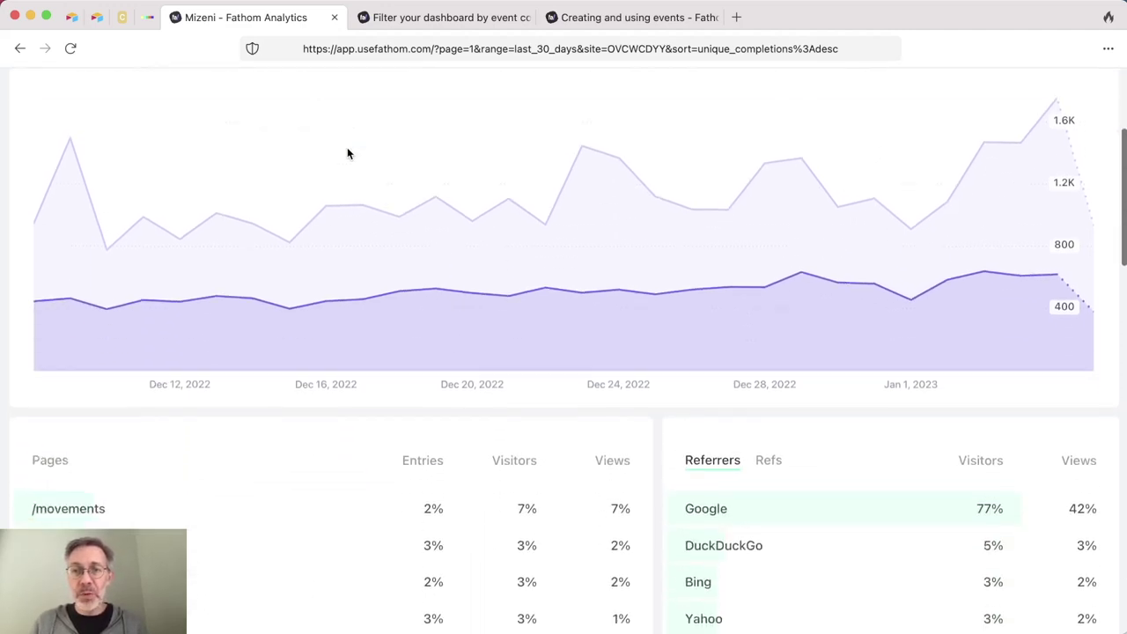
scroll(347, 153, down, 5)
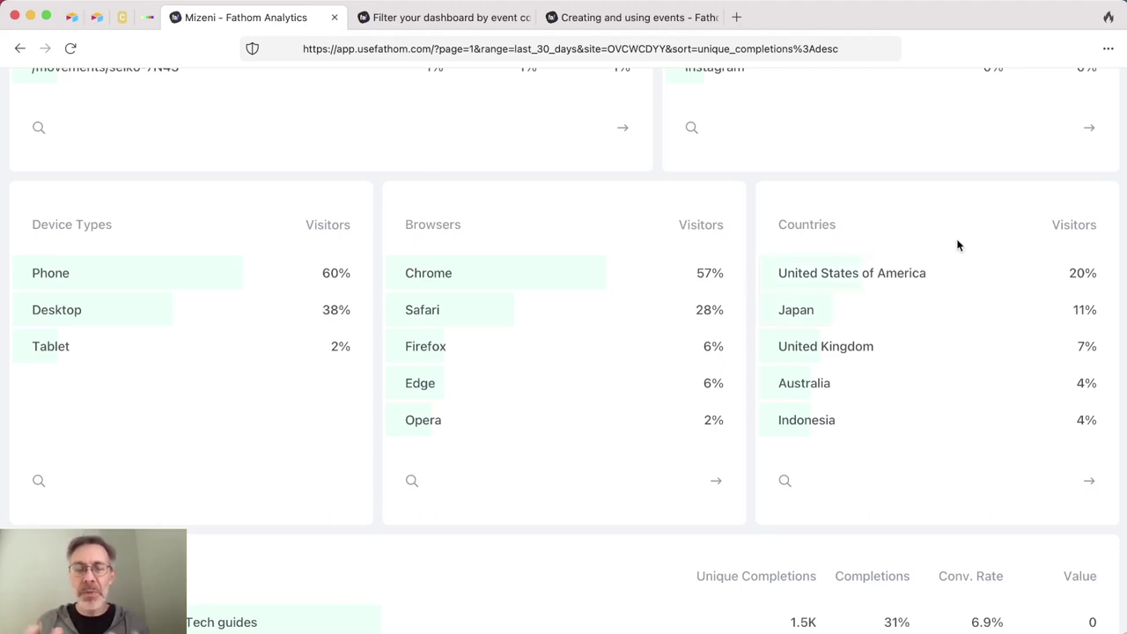
scroll(958, 245, down, 5)
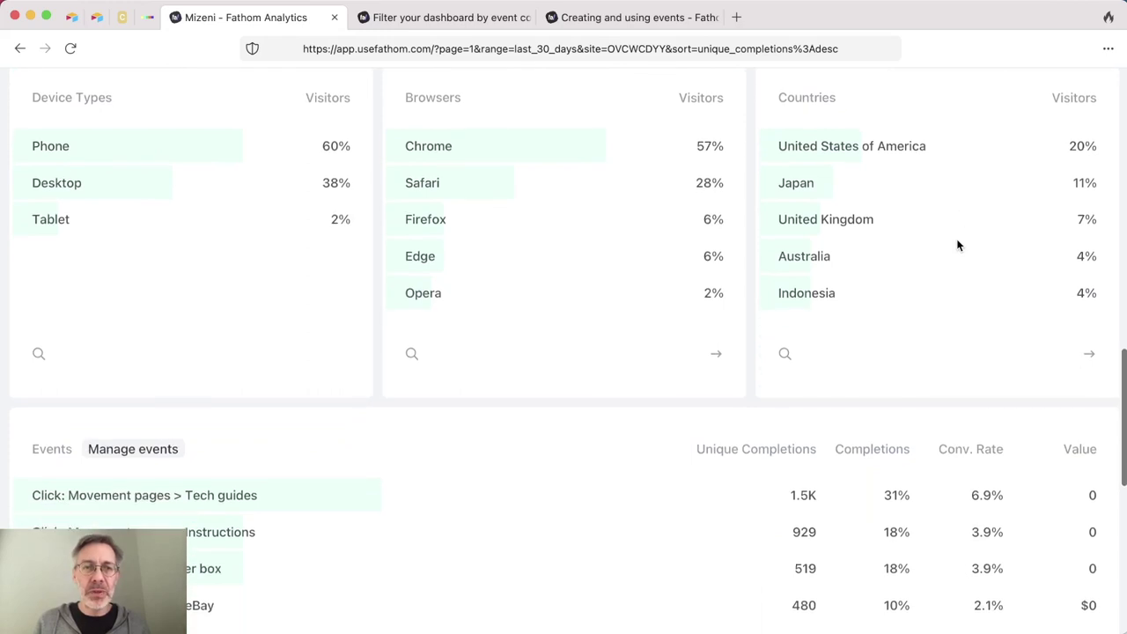
scroll(958, 245, down, 2)
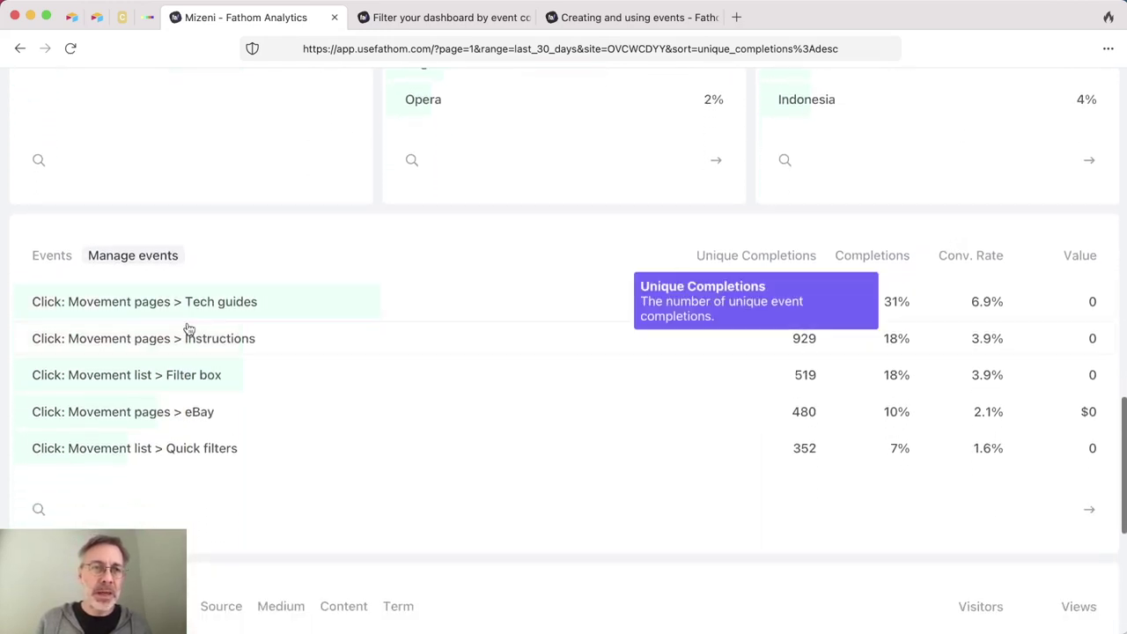
click(204, 413)
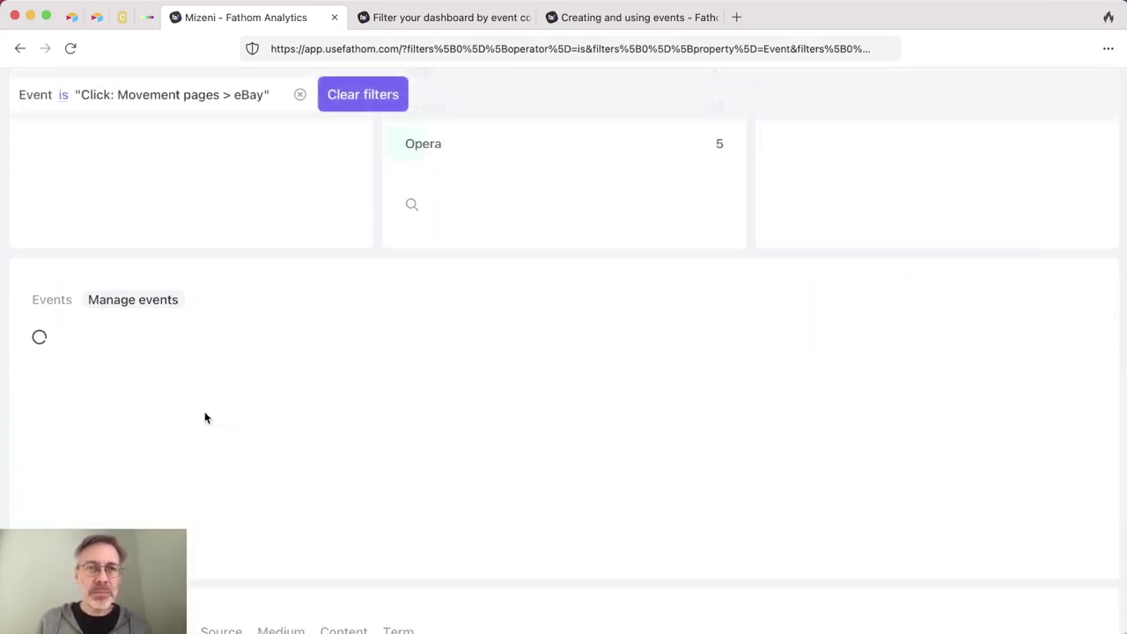
scroll(652, 370, up, 4)
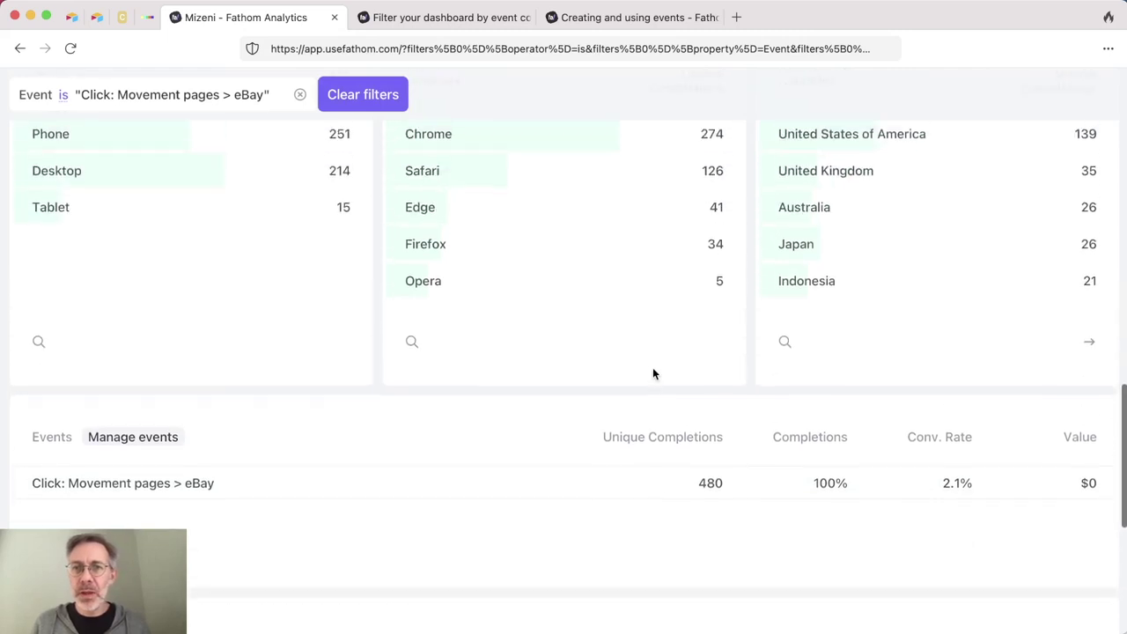
scroll(652, 374, up, 2)
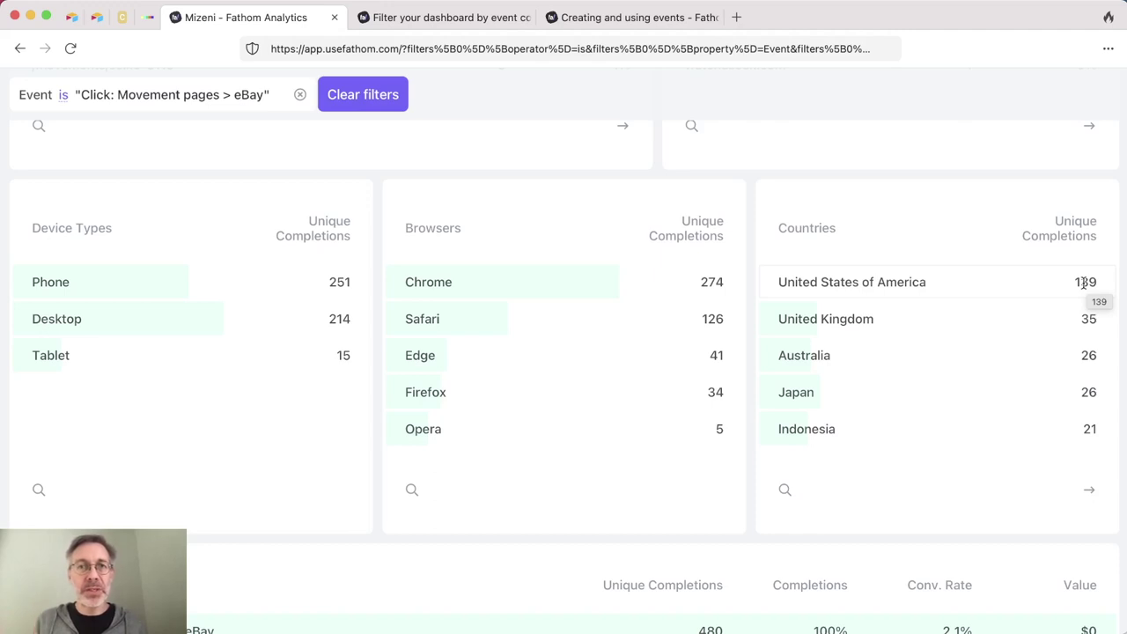
scroll(1085, 282, down, 1)
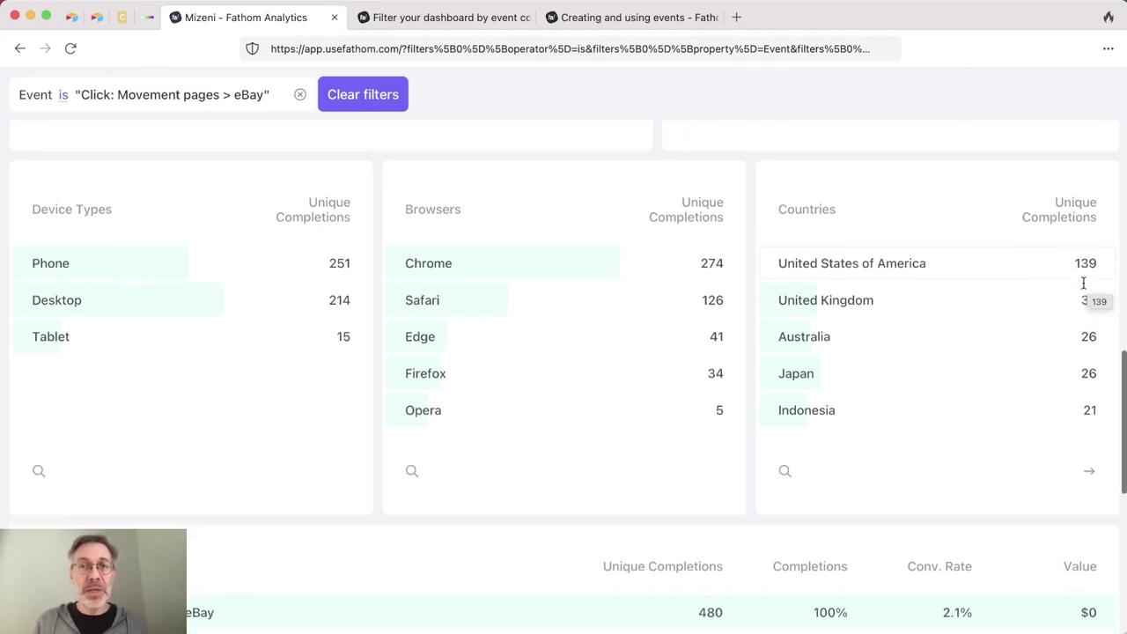